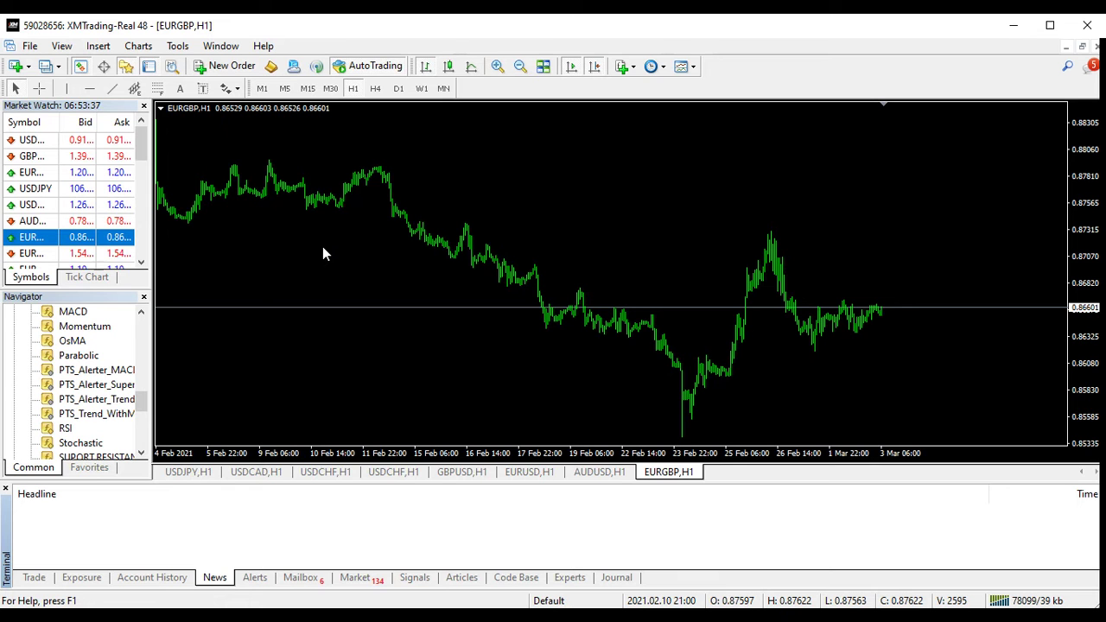
Scroll the Navigator's Indicators list to SUPORT RESISTANCE and open its settings dialog.
{"action": "left_click", "coordinate": [142, 213]}
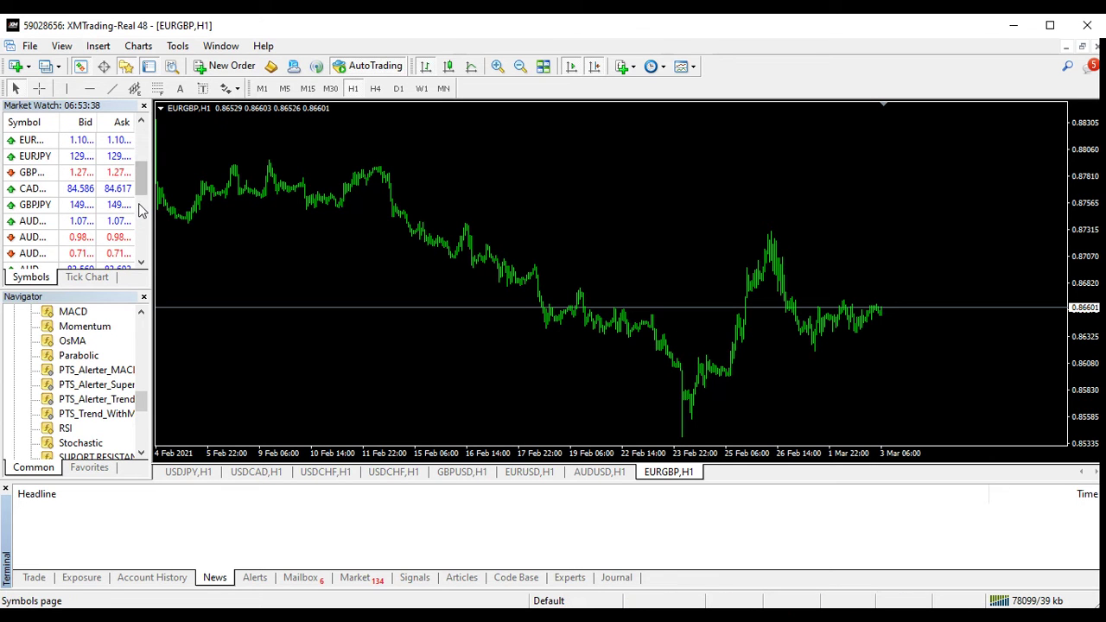
{"action": "left_click", "coordinate": [145, 148]}
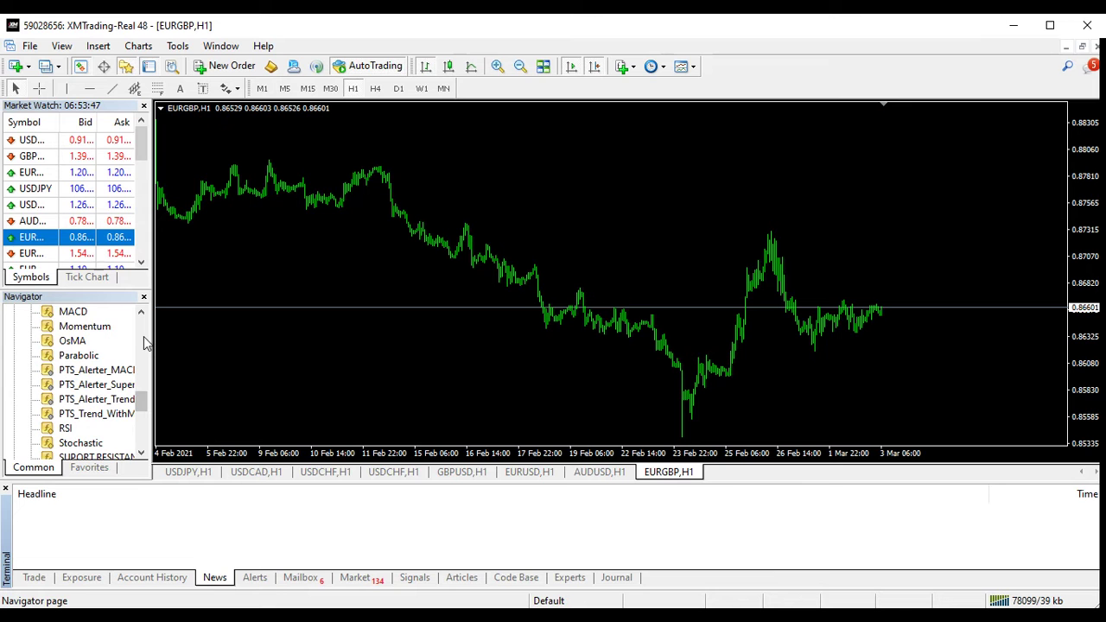
{"action": "scroll", "coordinate": [146, 343], "scroll_direction": "up", "scroll_amount": 3}
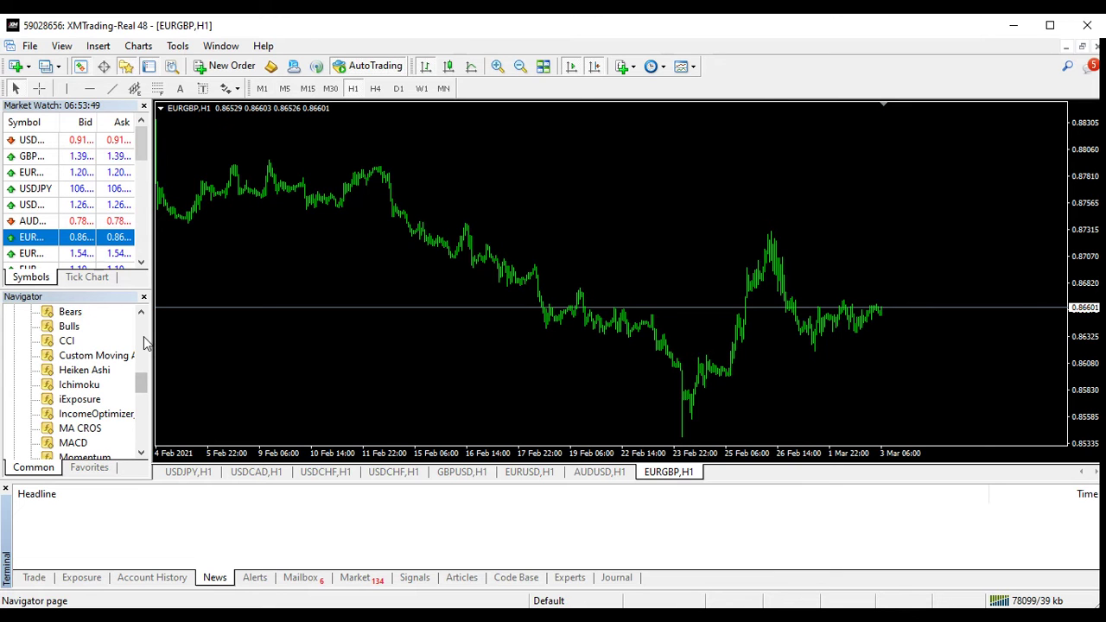
{"action": "scroll", "coordinate": [147, 344], "scroll_direction": "up", "scroll_amount": 3}
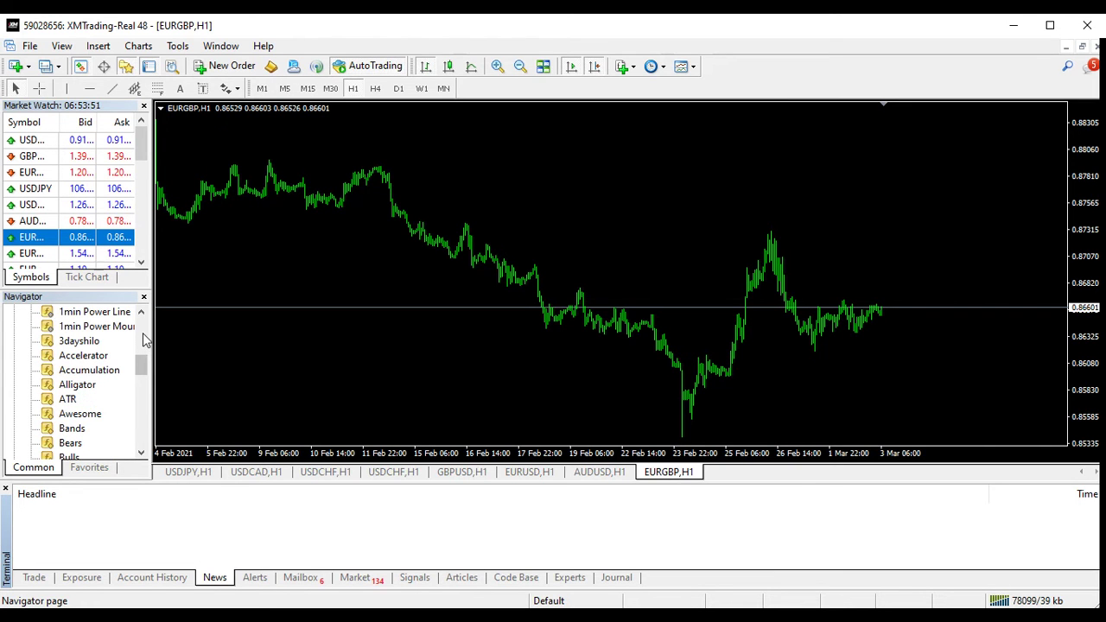
{"action": "scroll", "coordinate": [143, 336], "scroll_direction": "up", "scroll_amount": 3}
{"action": "scroll", "coordinate": [143, 332], "scroll_direction": "up", "scroll_amount": 3}
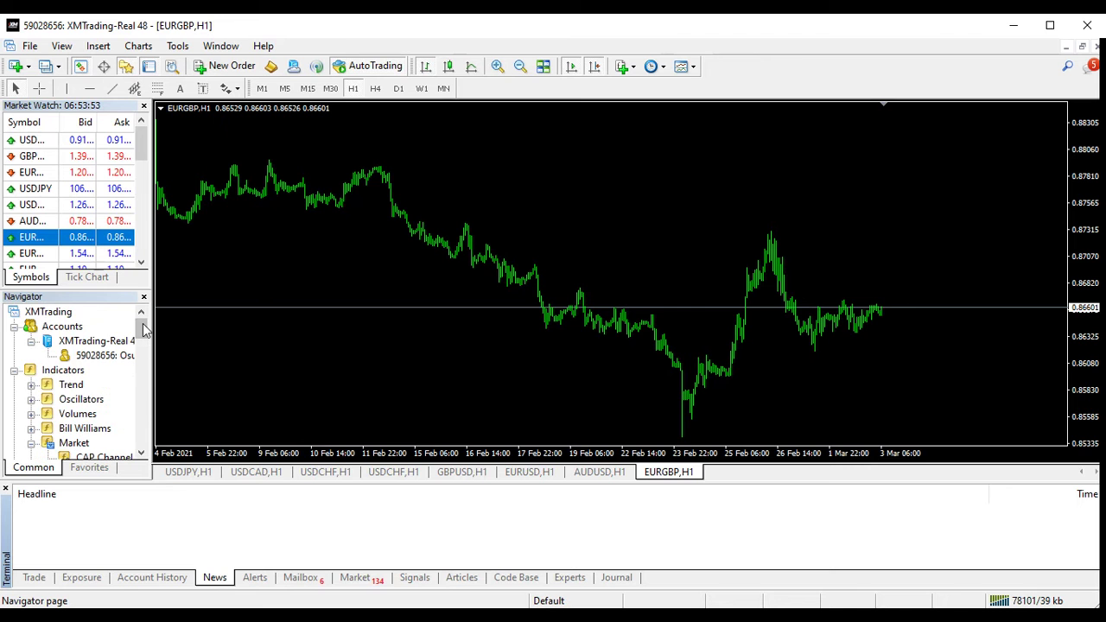
{"action": "scroll", "coordinate": [145, 354], "scroll_direction": "down", "scroll_amount": 3}
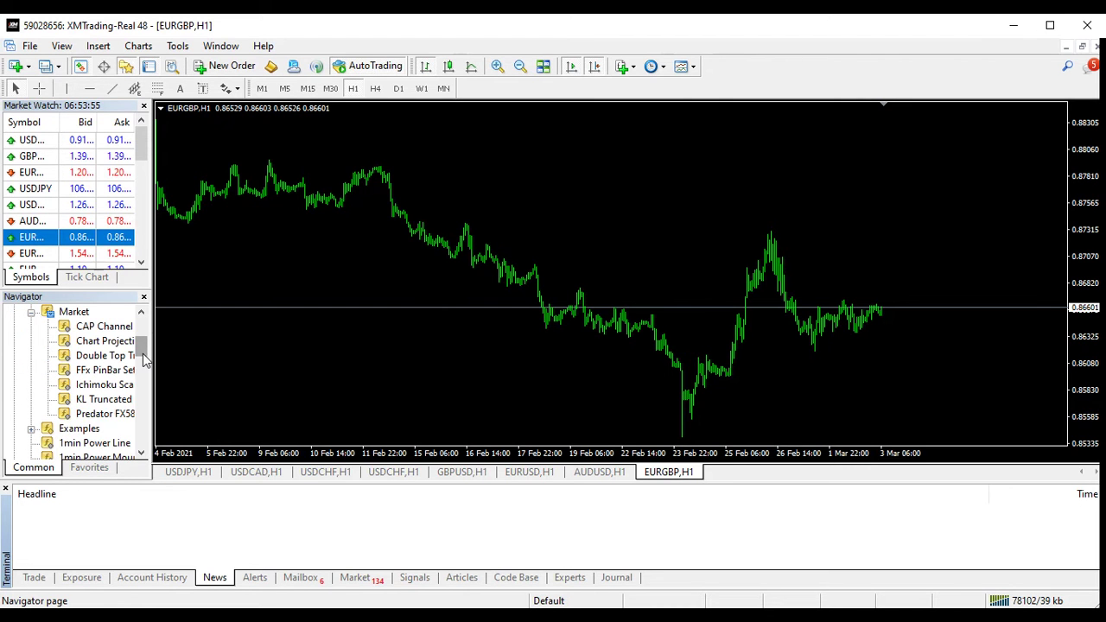
{"action": "scroll", "coordinate": [144, 381], "scroll_direction": "down", "scroll_amount": 3}
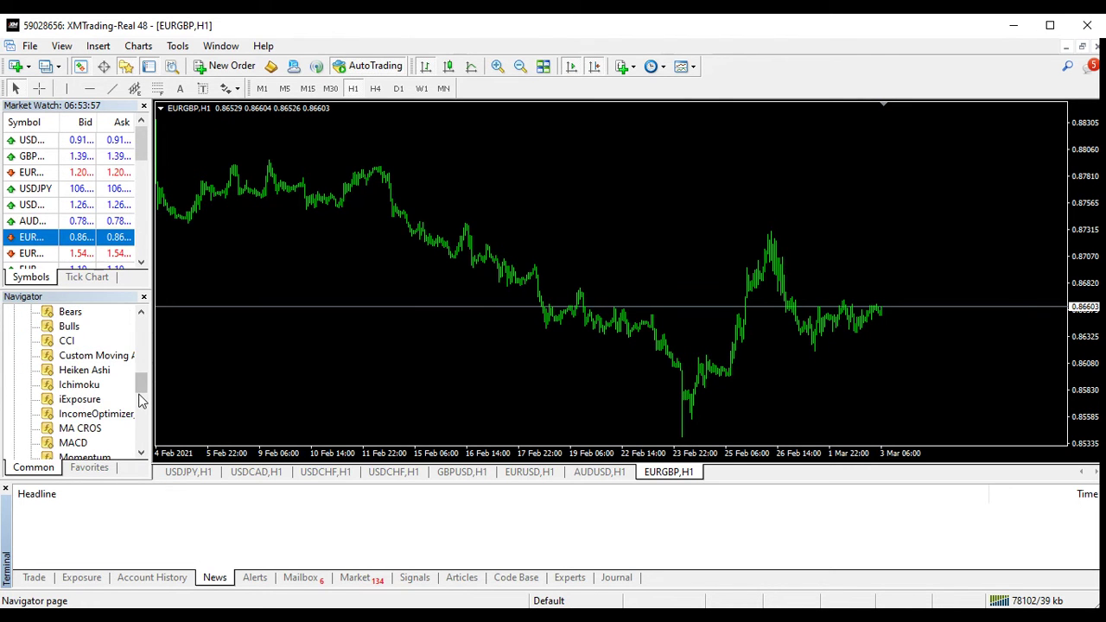
{"action": "scroll", "coordinate": [142, 398], "scroll_direction": "down", "scroll_amount": 3}
{"action": "scroll", "coordinate": [142, 415], "scroll_direction": "down", "scroll_amount": 3}
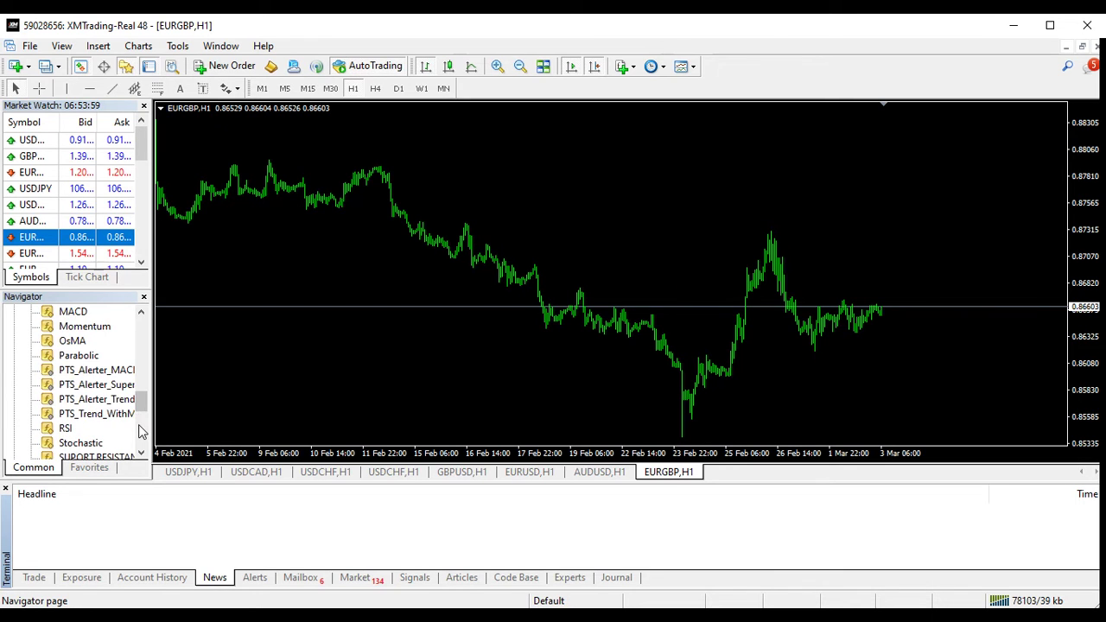
{"action": "scroll", "coordinate": [142, 427], "scroll_direction": "down", "scroll_amount": 3}
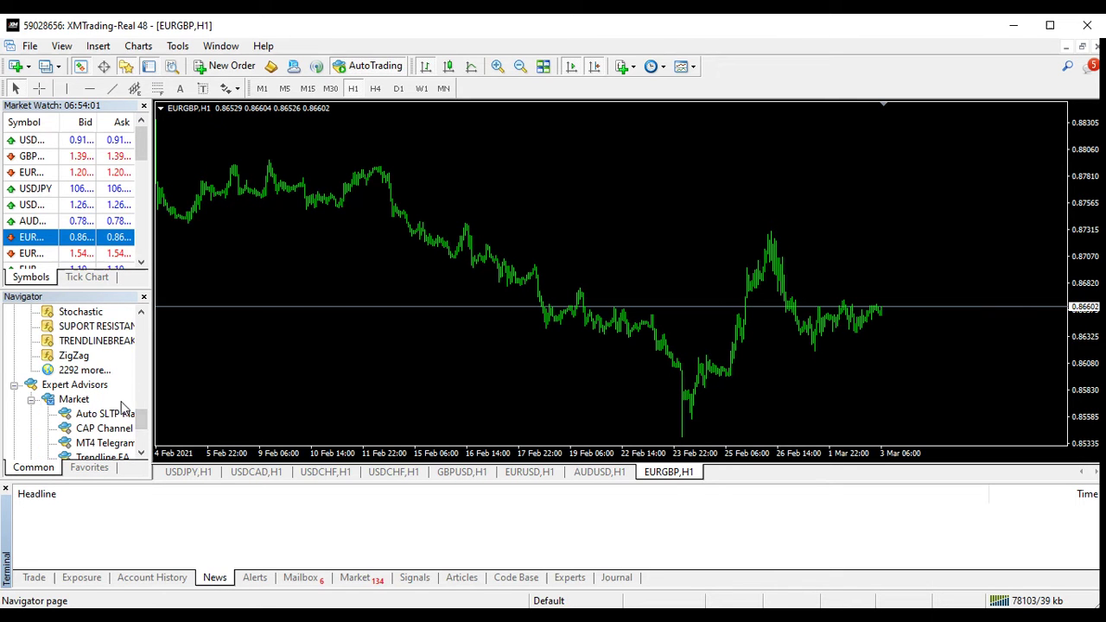
{"action": "double_click", "coordinate": [103, 328]}
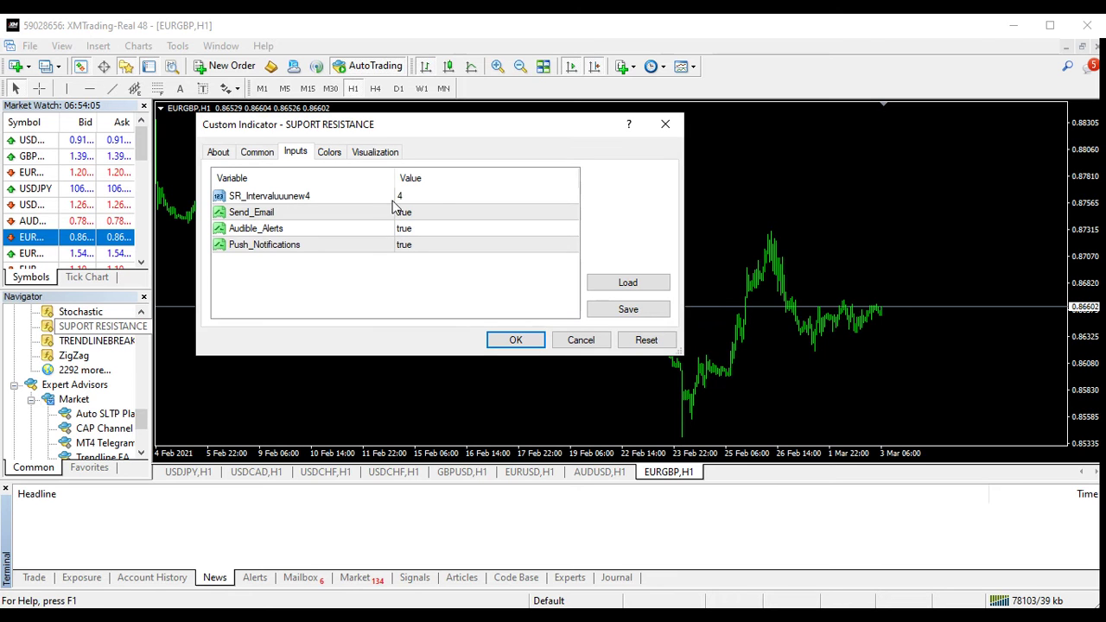
Change SR_Intervaluuunew4 from 4 to 500 and apply SUPORT RESISTANCE to the EURGBP chart.
{"action": "double_click", "coordinate": [420, 198]}
{"action": "key", "text": "BackSpace"}
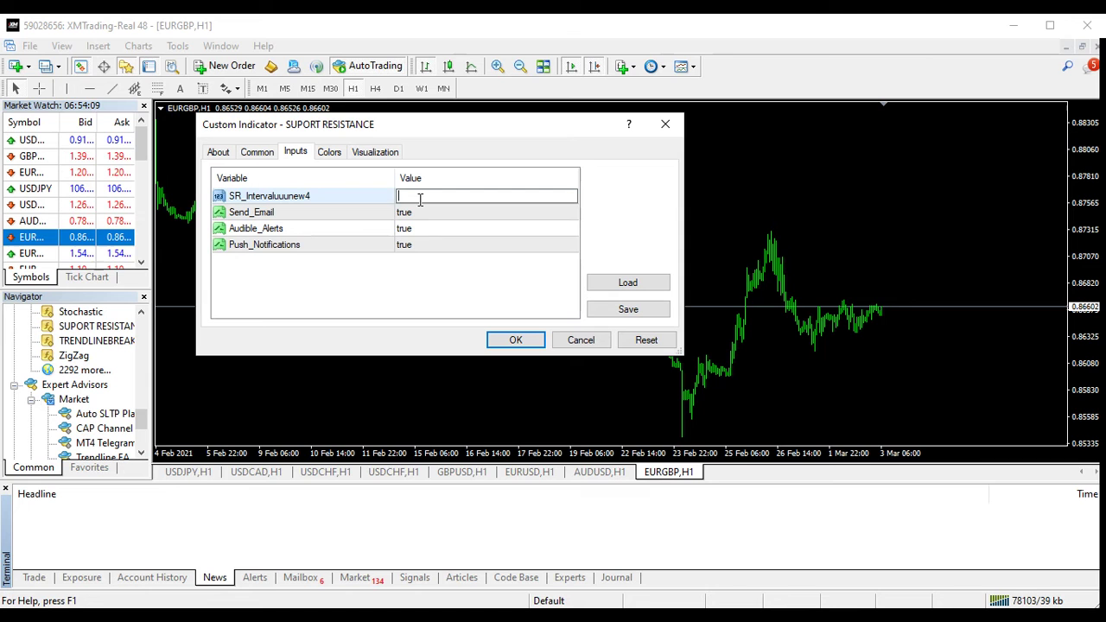
{"action": "type", "text": "500"}
{"action": "key", "text": "Return"}
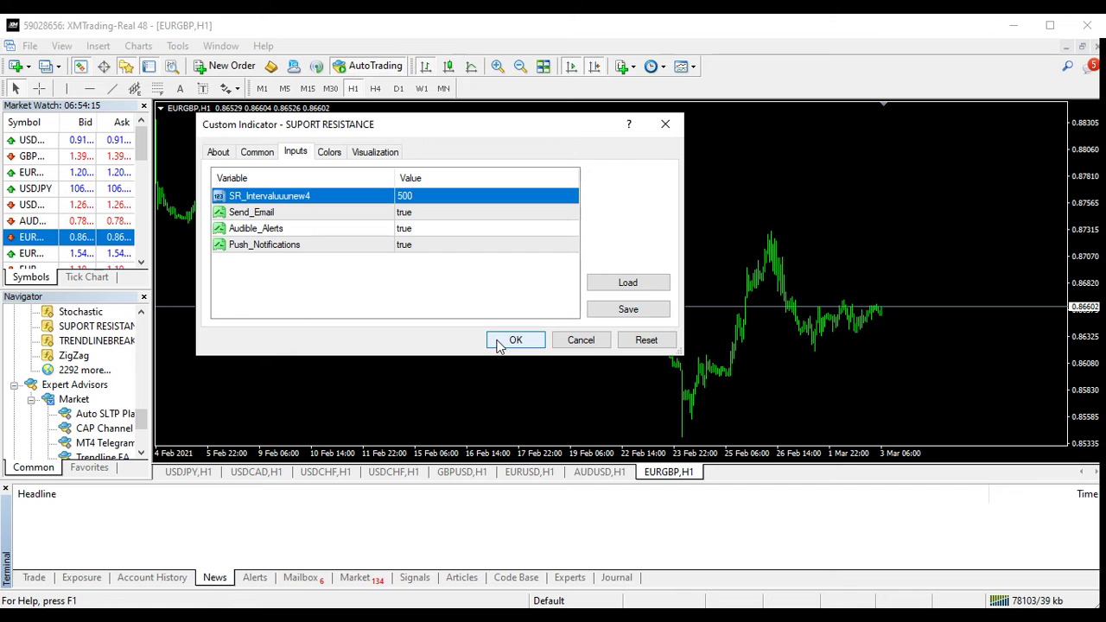
{"action": "left_click", "coordinate": [516, 340]}
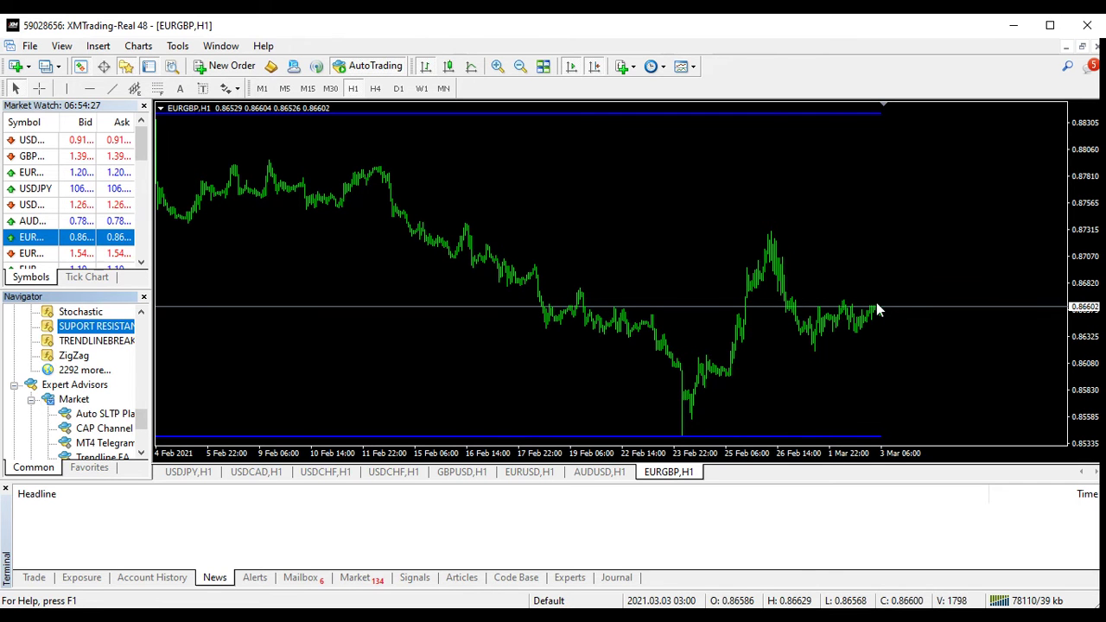
{"action": "mouse_move", "coordinate": [372, 360]}
{"action": "left_mouse_down"}
{"action": "mouse_move", "coordinate": [521, 346]}
{"action": "mouse_move", "coordinate": [356, 346]}
{"action": "left_mouse_up"}
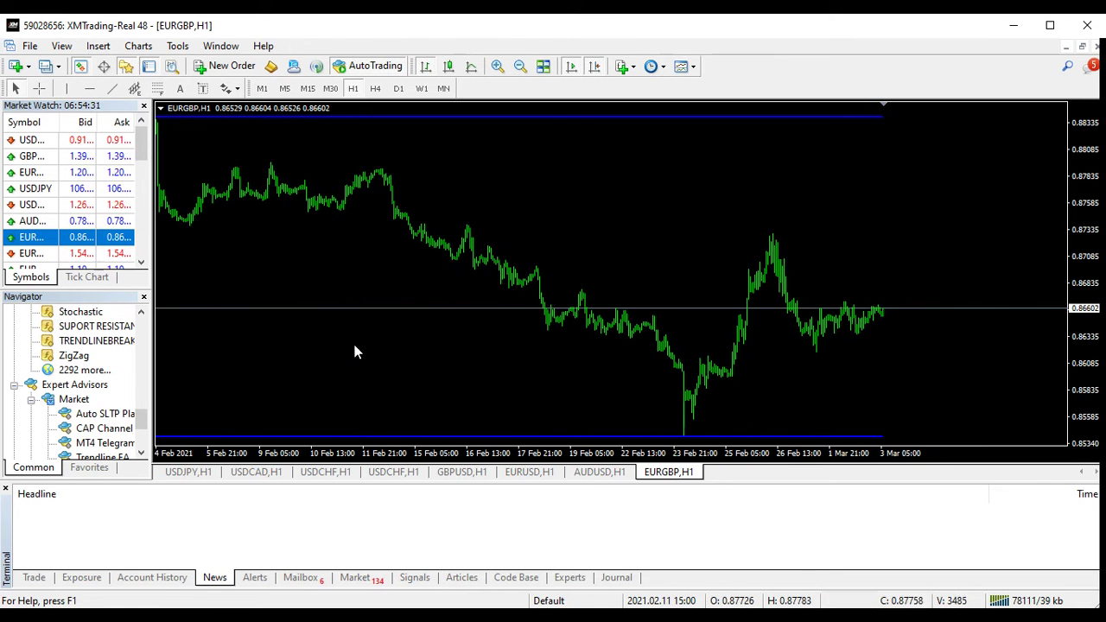
{"action": "left_click", "coordinate": [94, 88]}
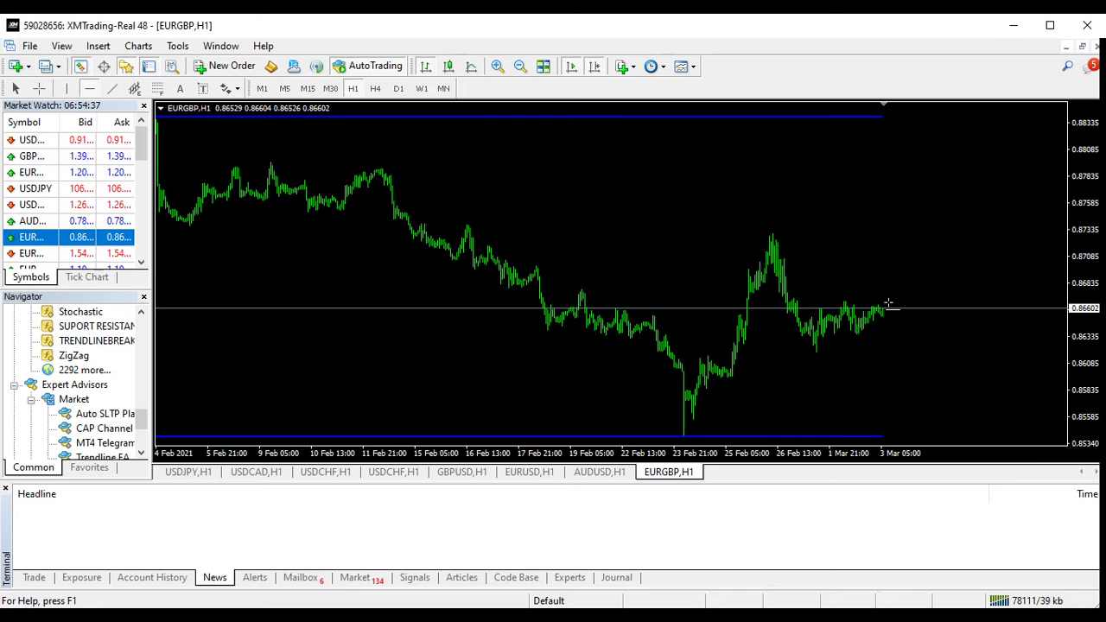
{"action": "left_click", "coordinate": [805, 258]}
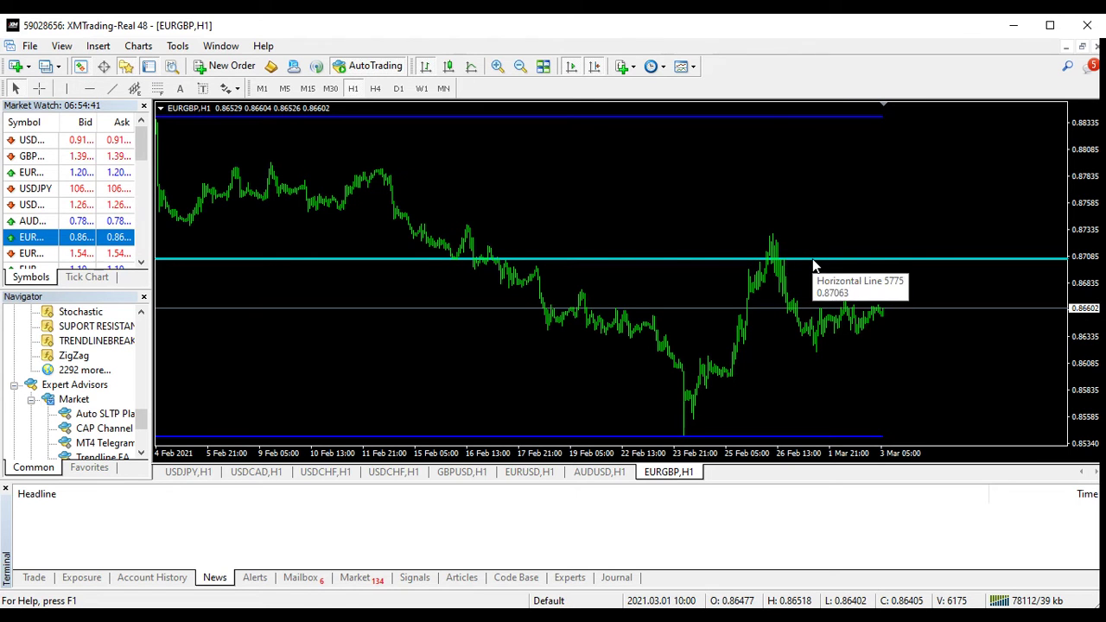
{"action": "double_click", "coordinate": [813, 258]}
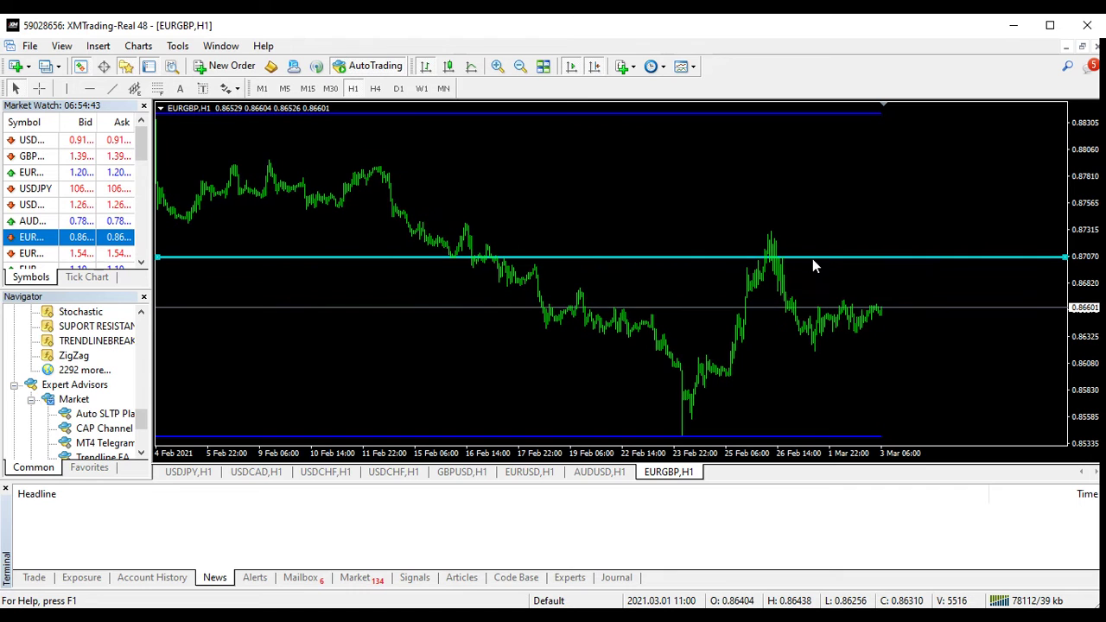
{"action": "key", "text": "Delete"}
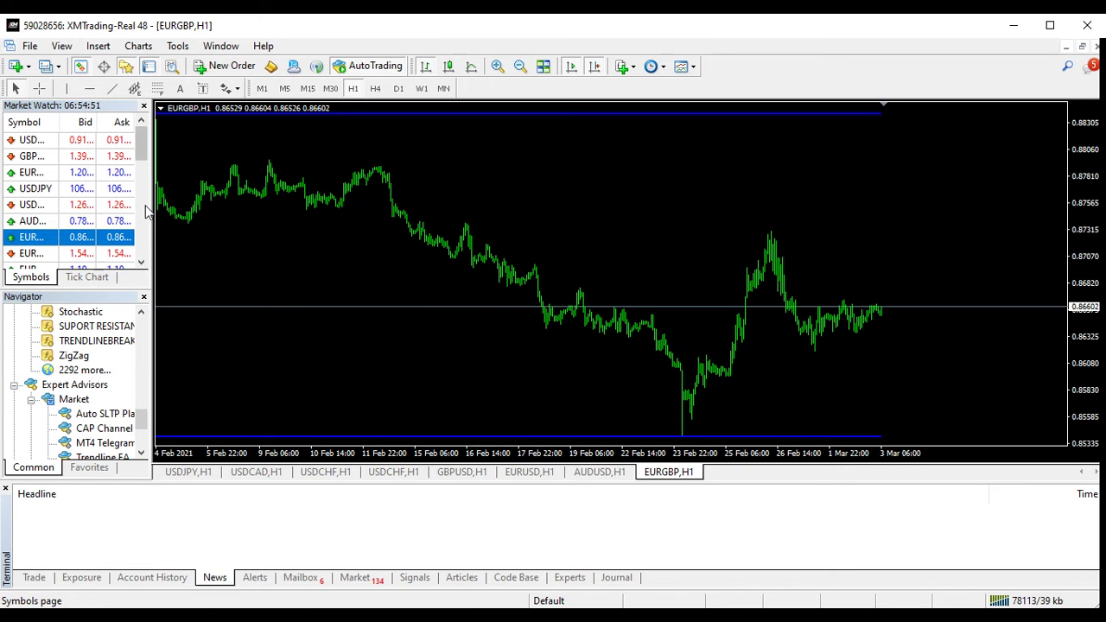
Choose IncomeOptimizer_Arrows and set its FastEMA to 10 and SlowEMA to 50.
{"action": "left_click", "coordinate": [633, 67]}
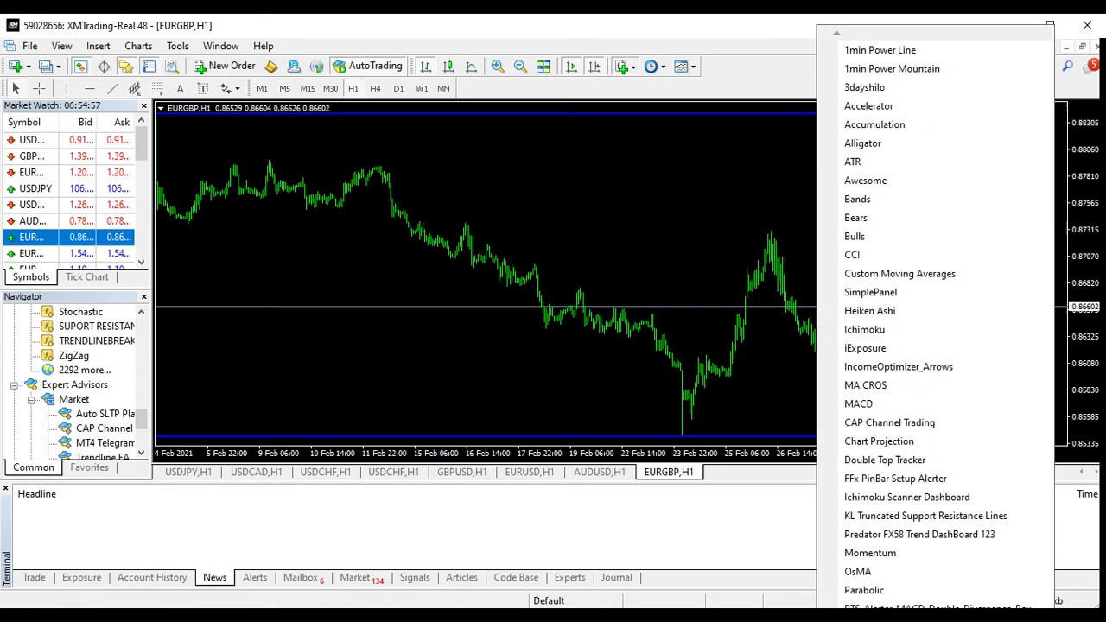
{"action": "left_click", "coordinate": [899, 367]}
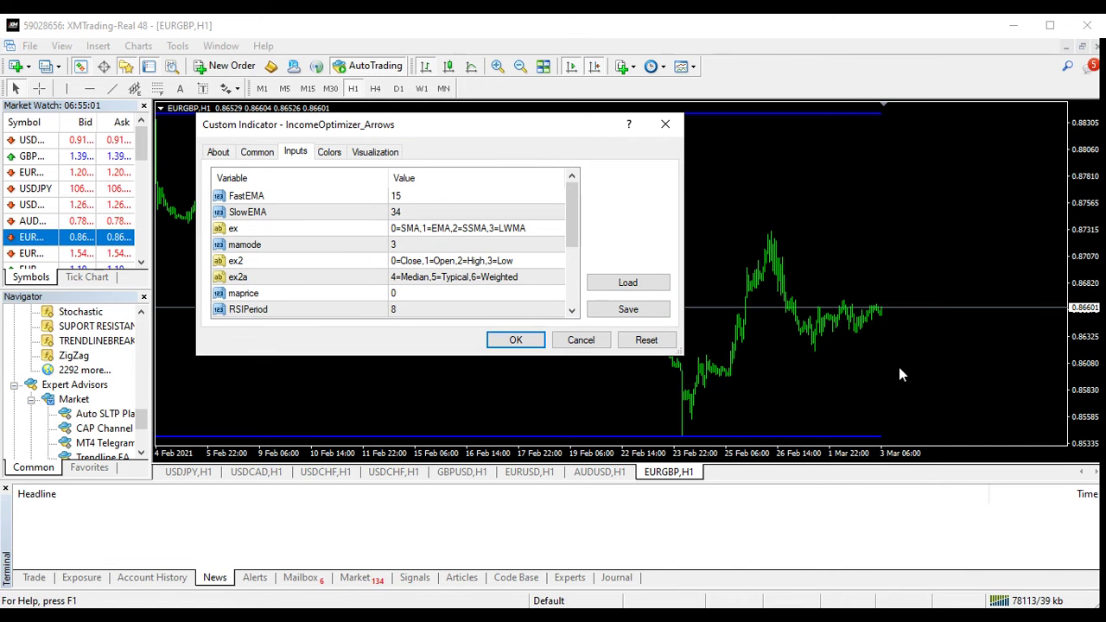
{"action": "left_click", "coordinate": [424, 195]}
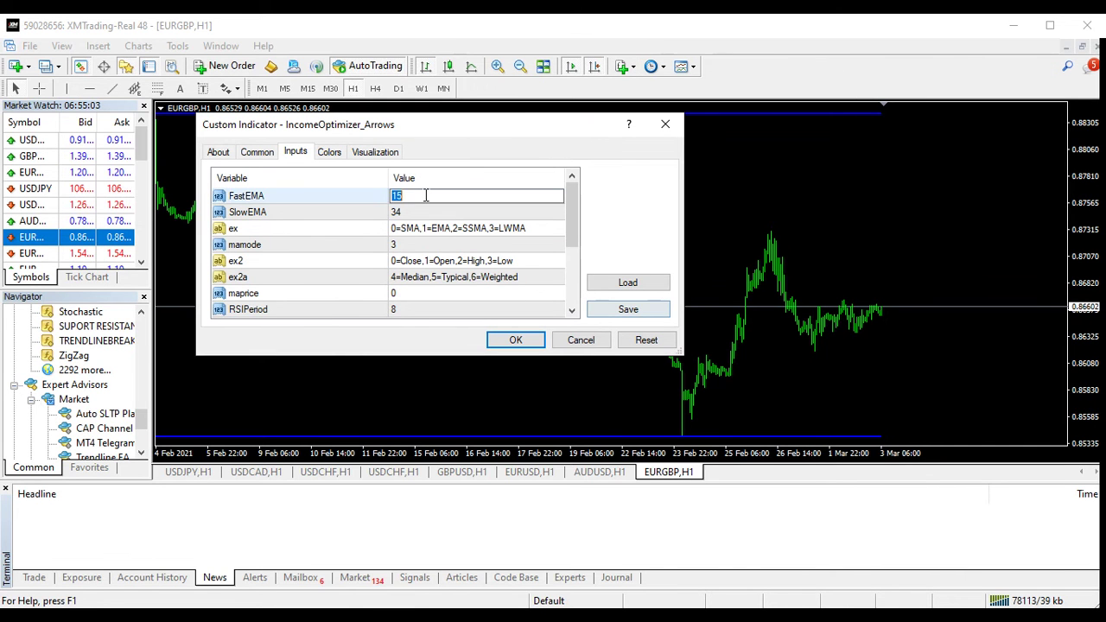
{"action": "key", "text": "BackSpace"}
{"action": "type", "text": "10"}
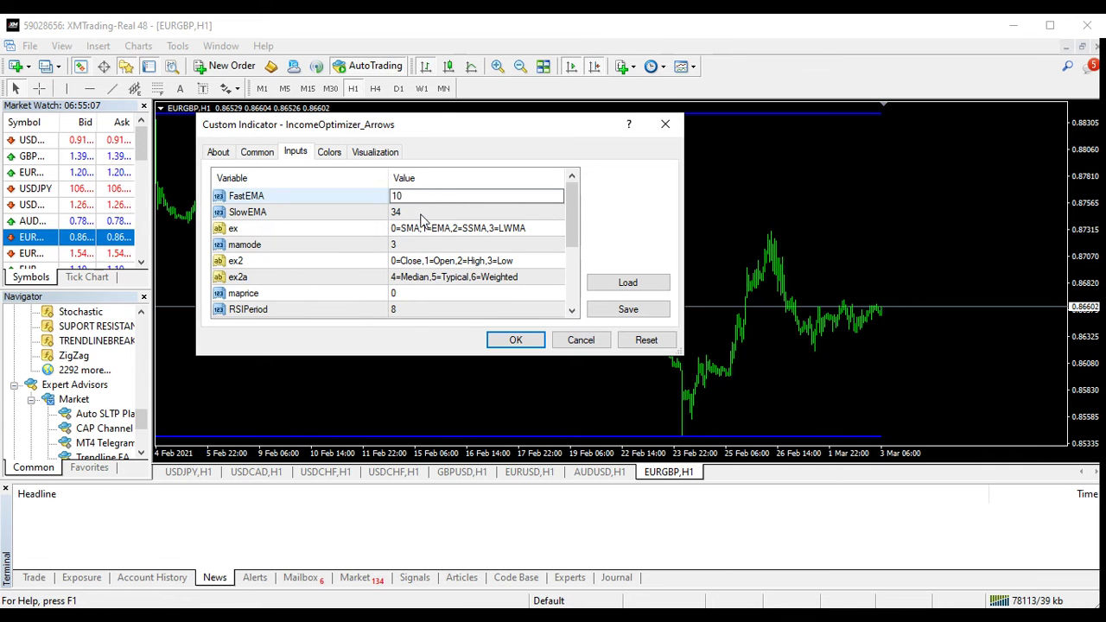
{"action": "left_click", "coordinate": [421, 217]}
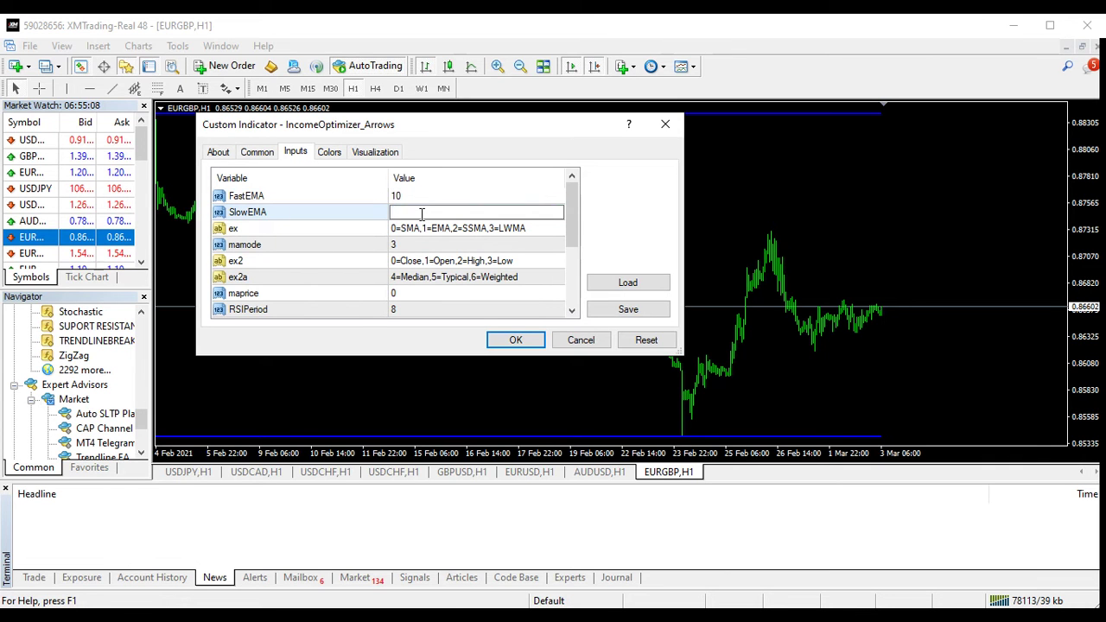
{"action": "type", "text": "50"}
Review the alert inputs including alertsEmail, check the arrow colours, and apply the indicator.
{"action": "left_click", "coordinate": [571, 311]}
{"action": "left_click", "coordinate": [572, 313]}
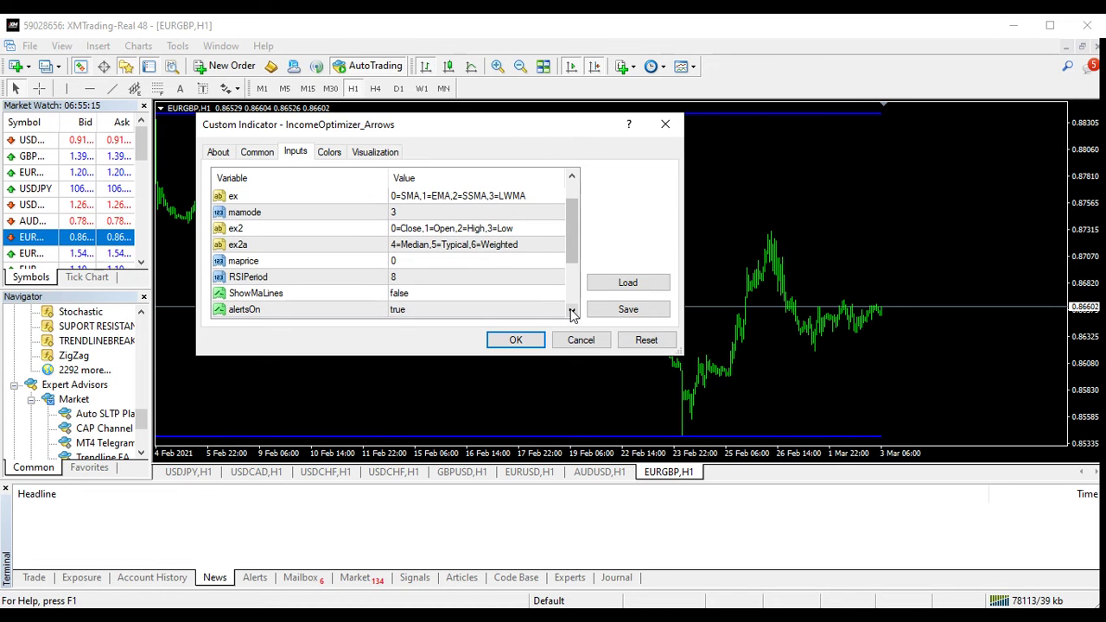
{"action": "left_click", "coordinate": [572, 312]}
{"action": "left_click", "coordinate": [571, 312]}
{"action": "left_click", "coordinate": [572, 312]}
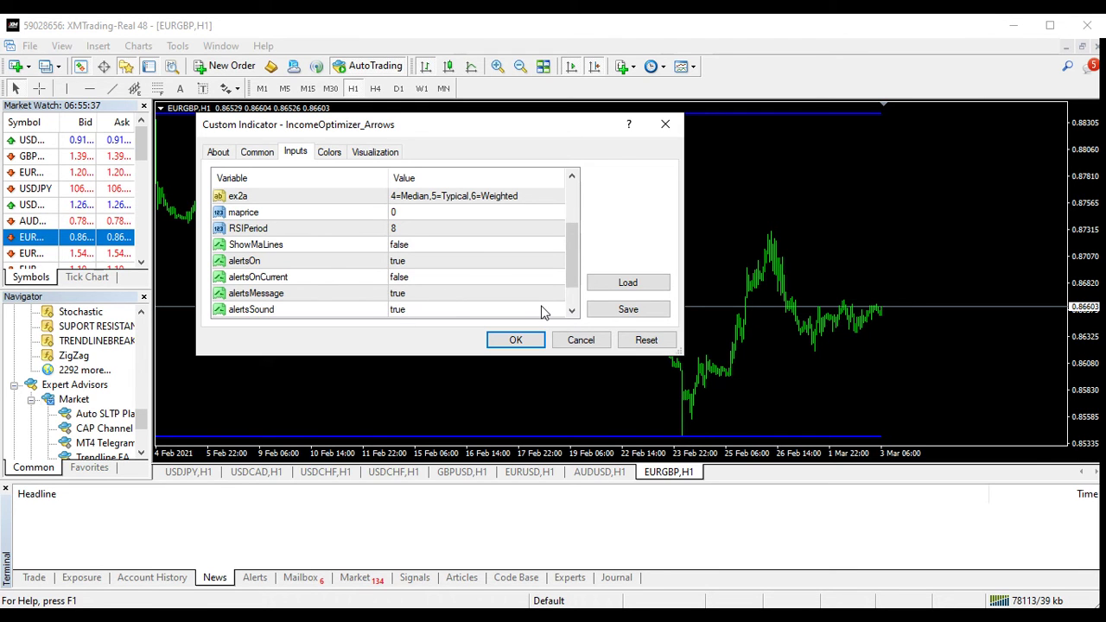
{"action": "left_click", "coordinate": [572, 310]}
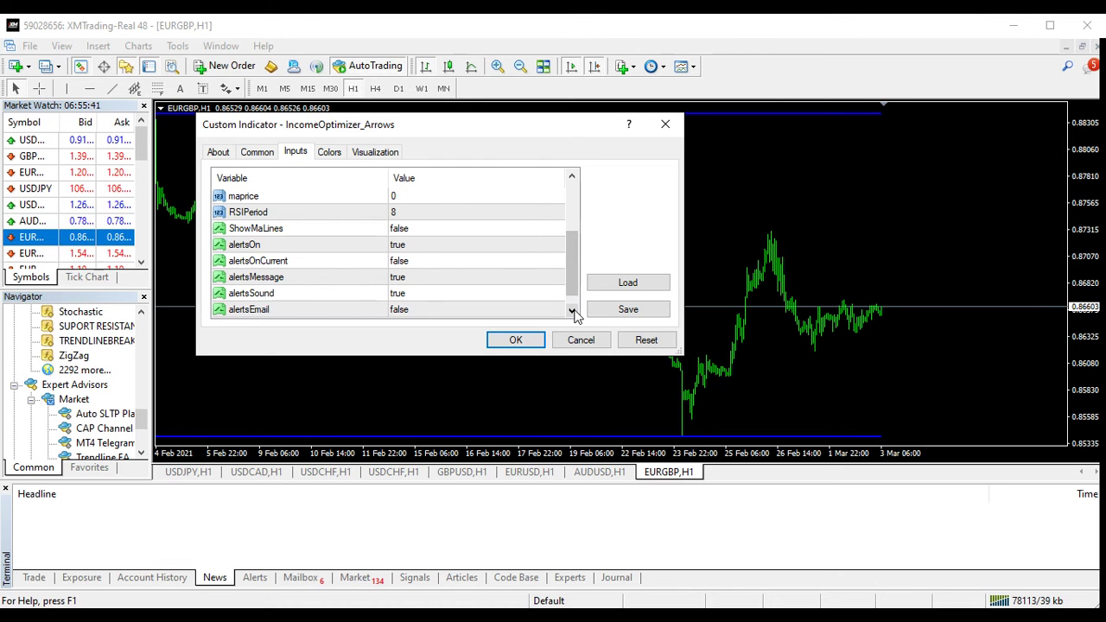
{"action": "left_click", "coordinate": [572, 310]}
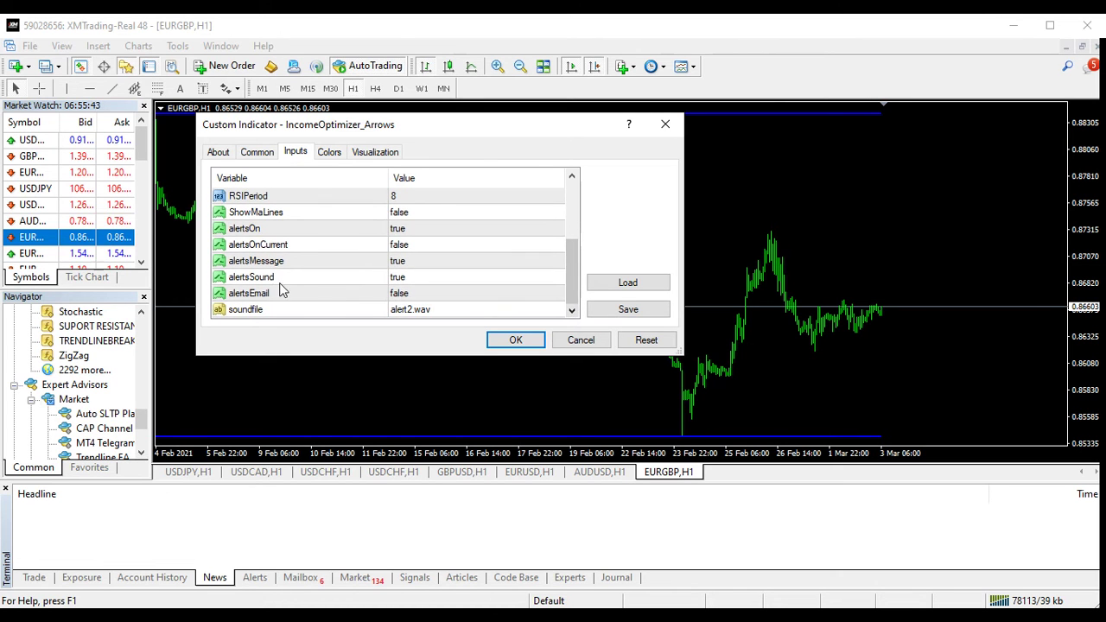
{"action": "left_click", "coordinate": [558, 296]}
{"action": "left_click", "coordinate": [557, 298]}
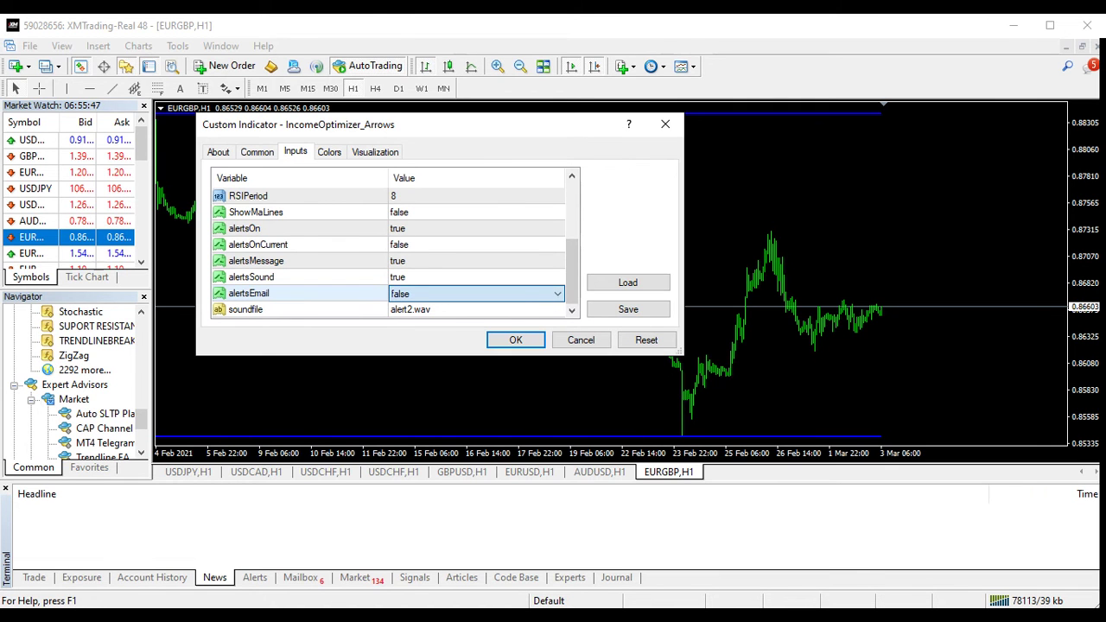
{"action": "left_click", "coordinate": [331, 152]}
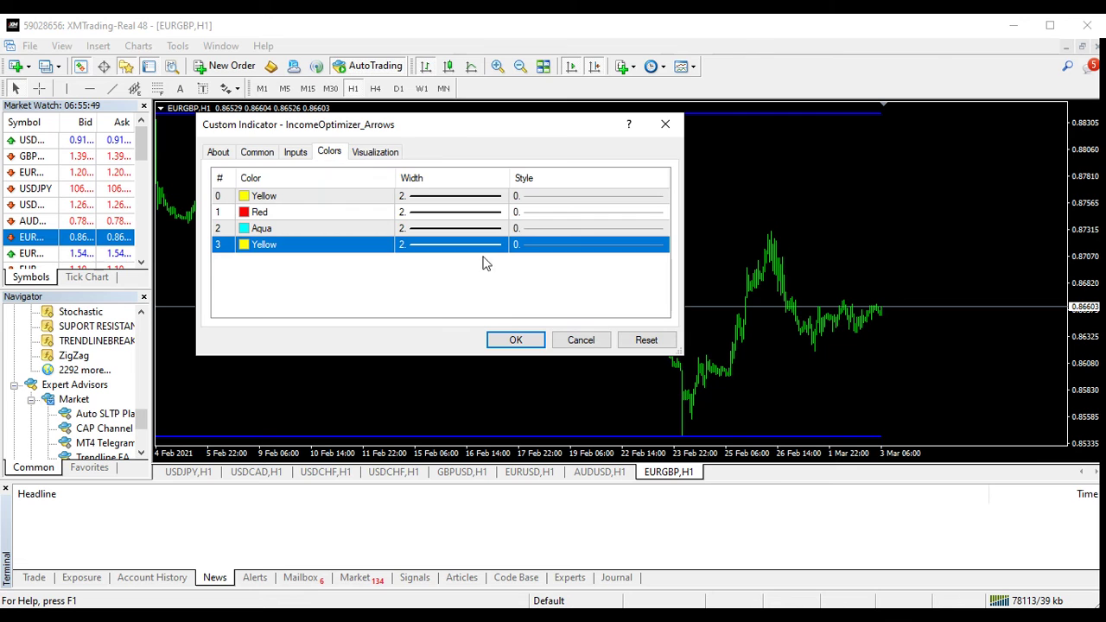
{"action": "left_click", "coordinate": [515, 340]}
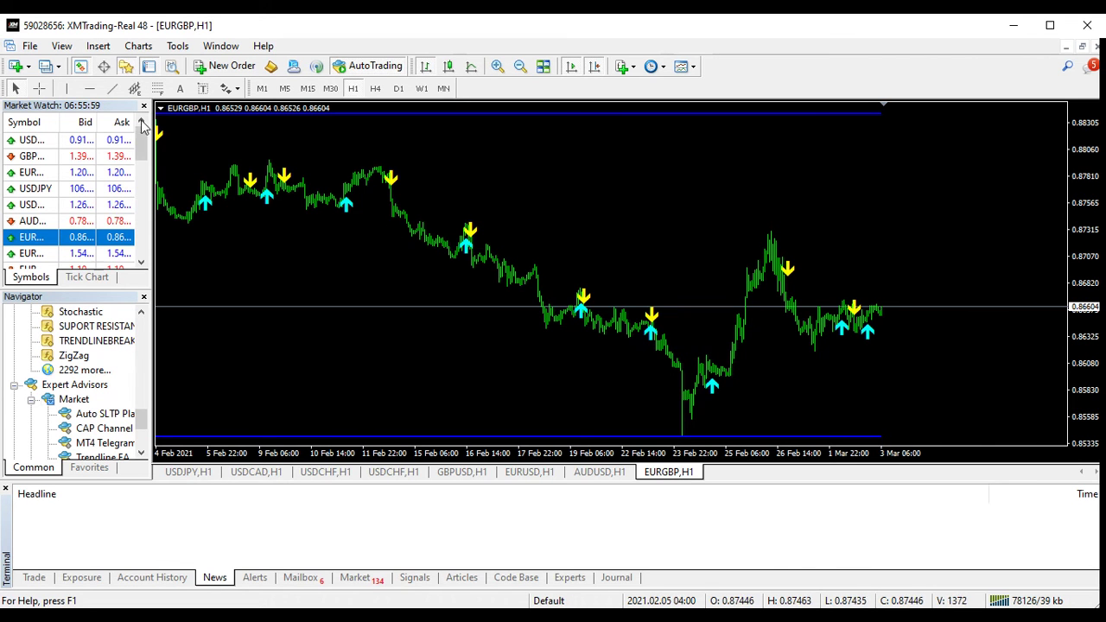
Draw a rising trendline from the 23 Feb low up to the right.
{"action": "left_click", "coordinate": [113, 88]}
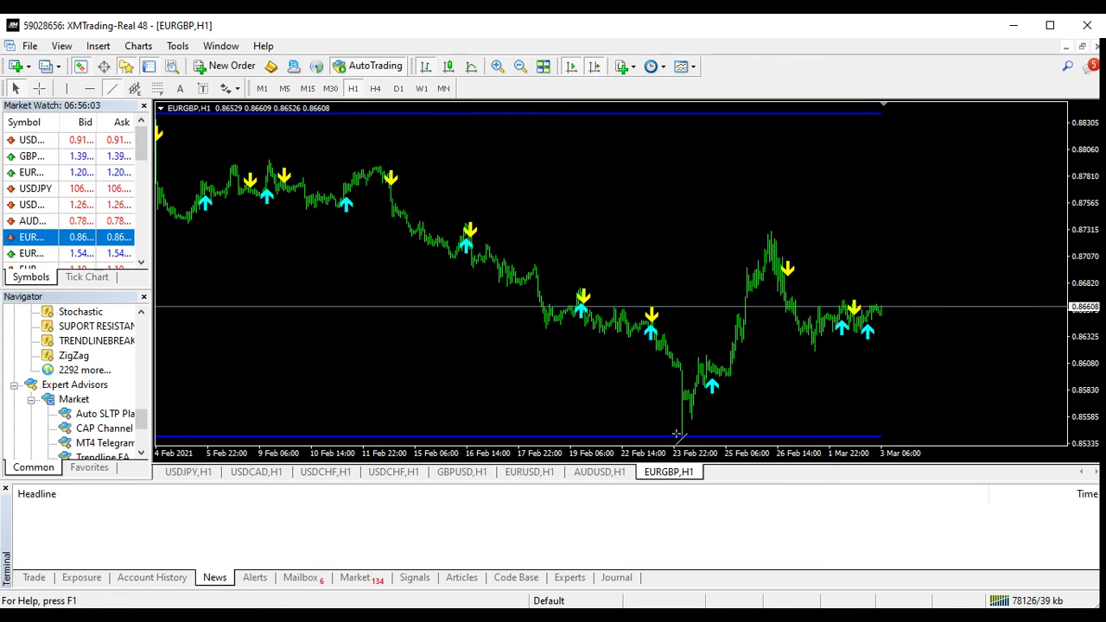
{"action": "left_click_drag", "start_coordinate": [679, 434], "coordinate": [904, 321]}
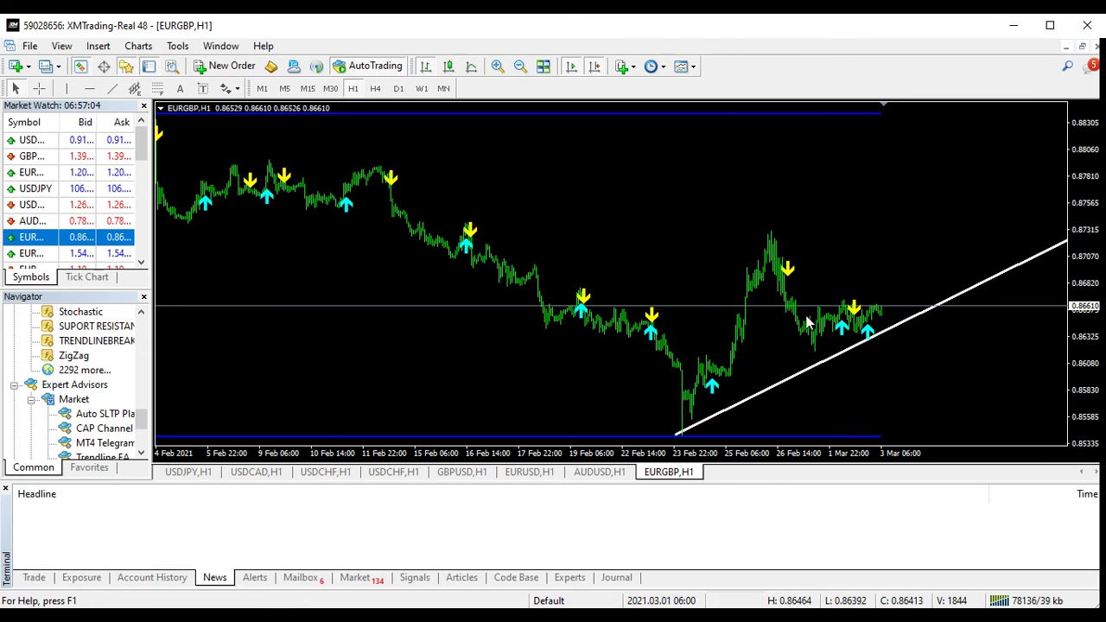
{"action": "left_click_drag", "start_coordinate": [217, 141], "coordinate": [373, 148]}
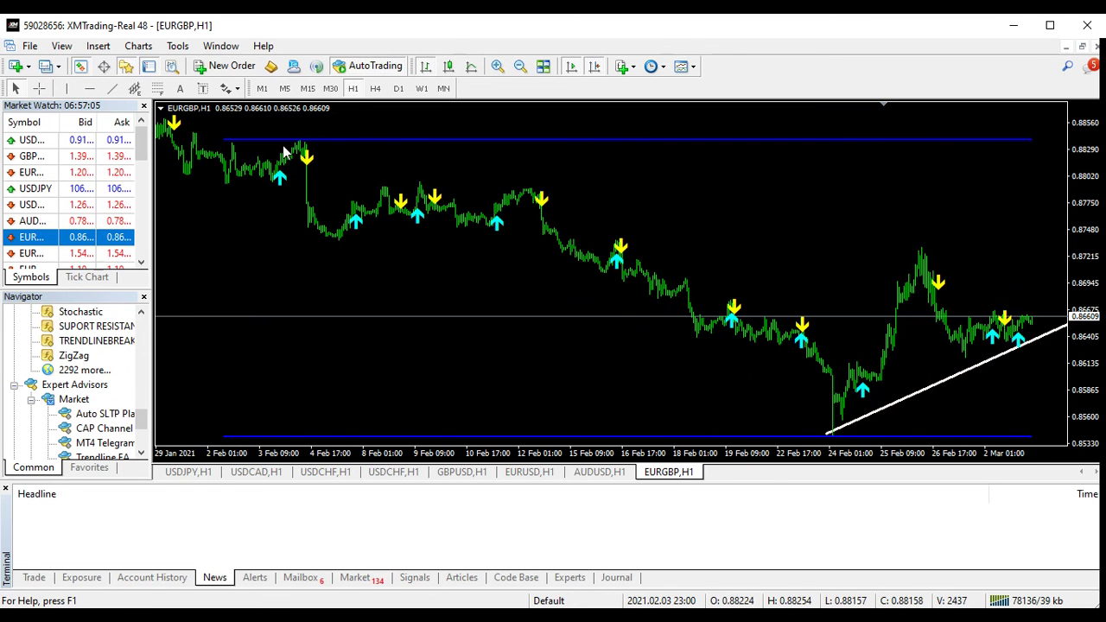
Draw a falling trendline across the February highs.
{"action": "scroll", "coordinate": [294, 138], "scroll_direction": "down", "scroll_amount": 3}
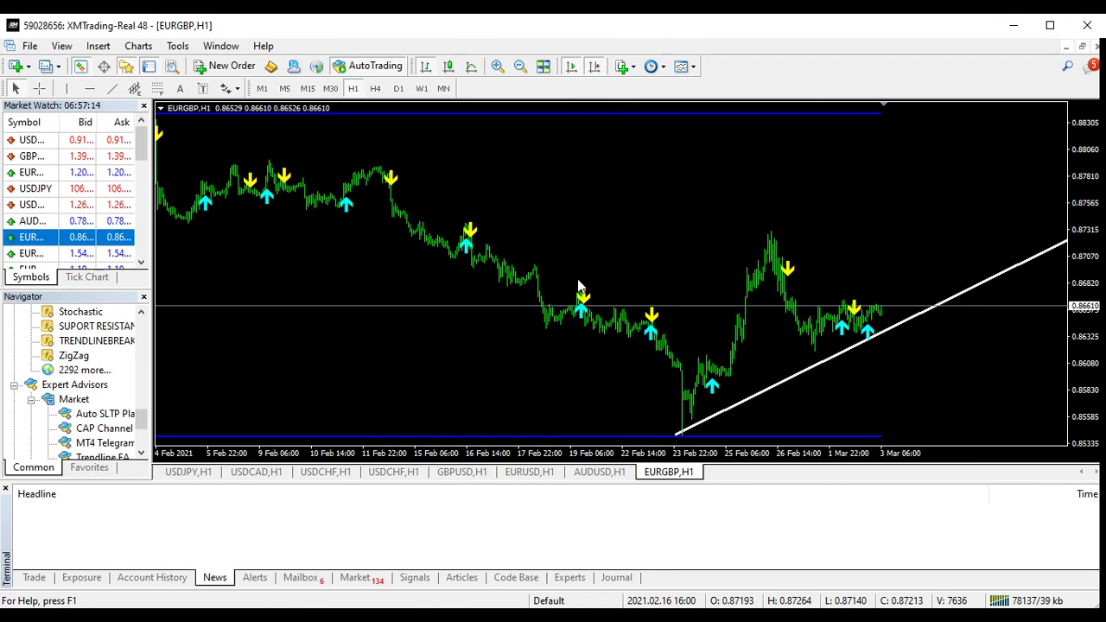
{"action": "left_click", "coordinate": [112, 90]}
{"action": "mouse_move", "coordinate": [244, 126]}
{"action": "left_mouse_down"}
{"action": "mouse_move", "coordinate": [432, 256]}
{"action": "mouse_move", "coordinate": [377, 183]}
{"action": "left_mouse_up"}
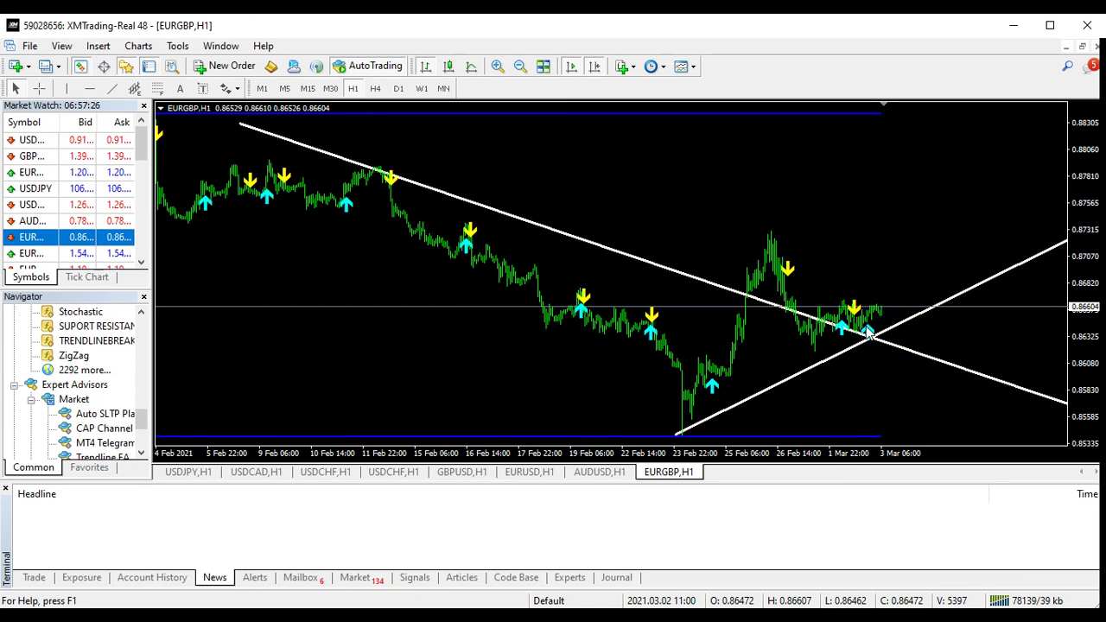
Delete both the falling and the rising trendlines from the chart.
{"action": "double_click", "coordinate": [570, 237]}
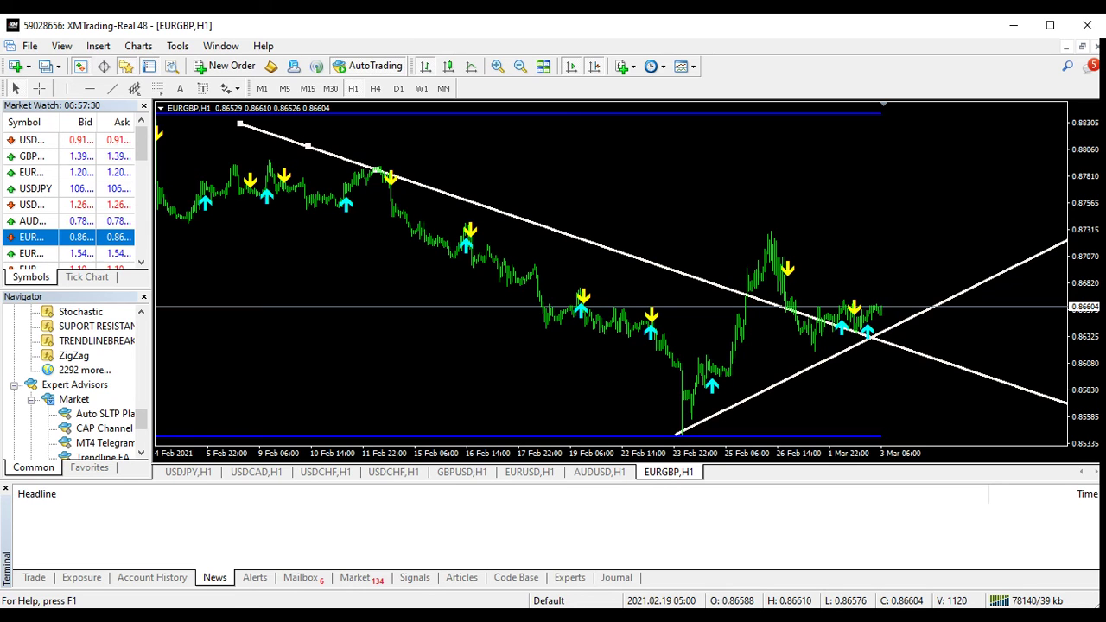
{"action": "key", "text": "Delete"}
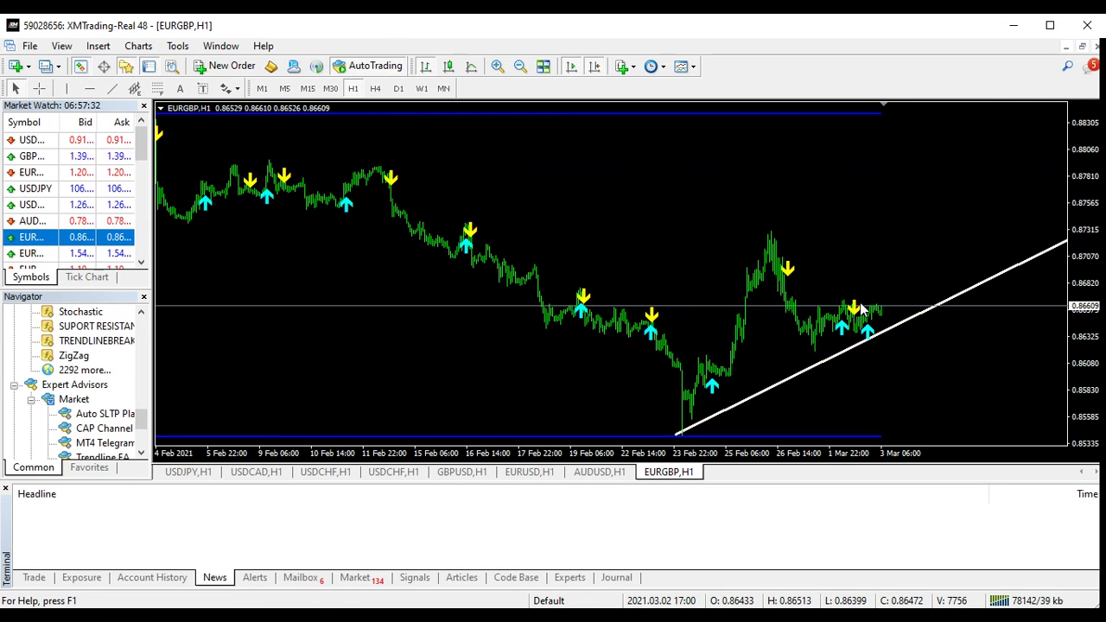
{"action": "double_click", "coordinate": [915, 324]}
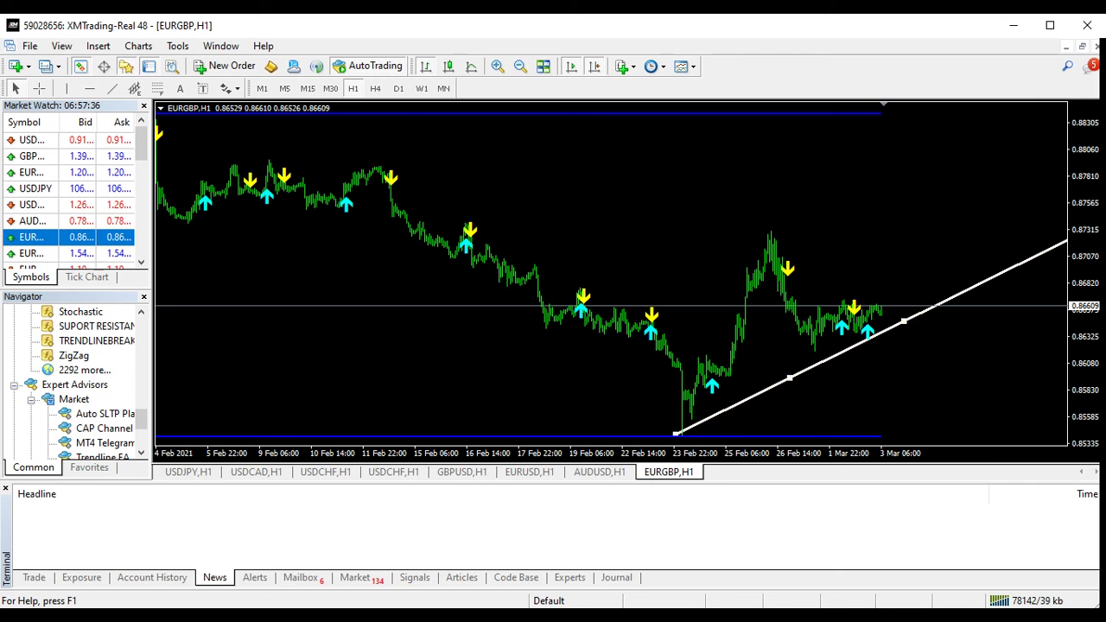
{"action": "key", "text": "Delete"}
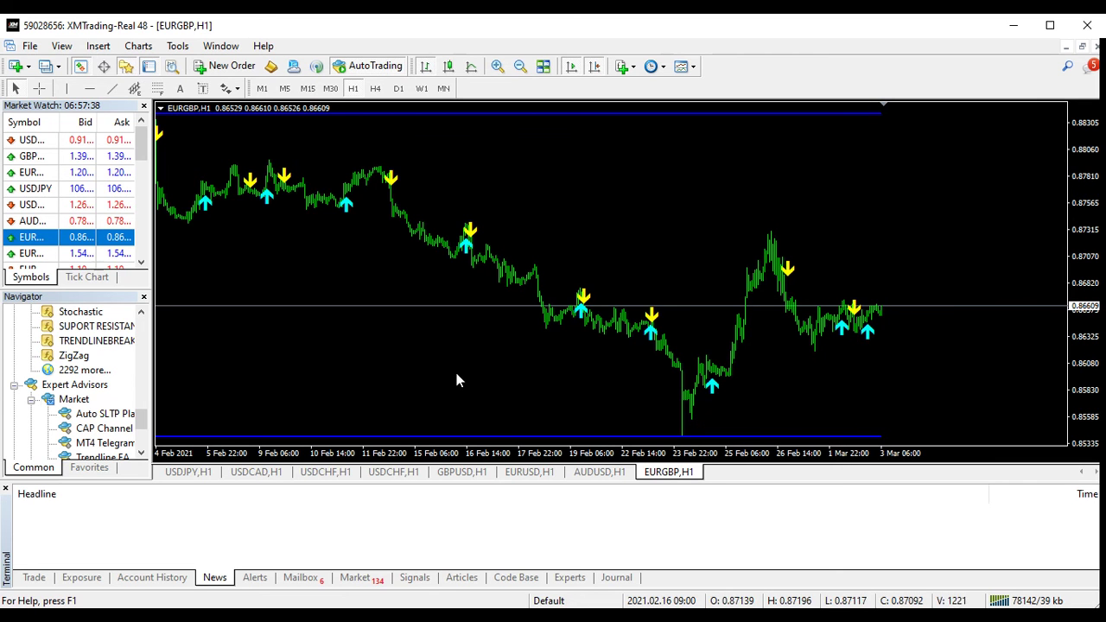
{"action": "left_click_drag", "start_coordinate": [446, 374], "coordinate": [408, 376]}
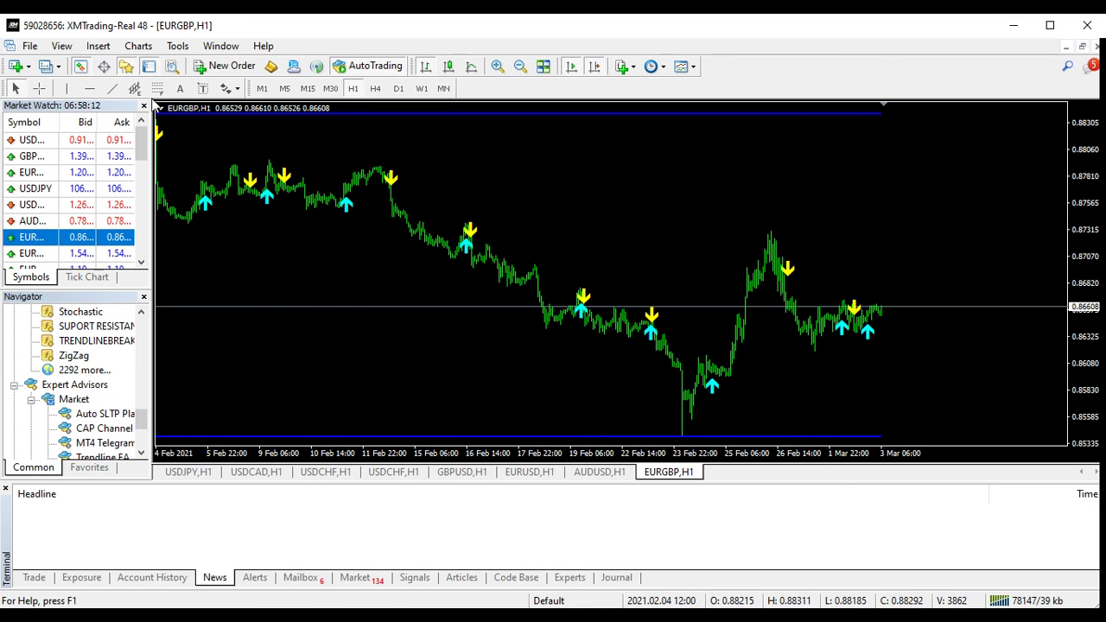
Draw a white rising trendline from the 23 Feb low past the latest prices.
{"action": "left_click", "coordinate": [113, 89]}
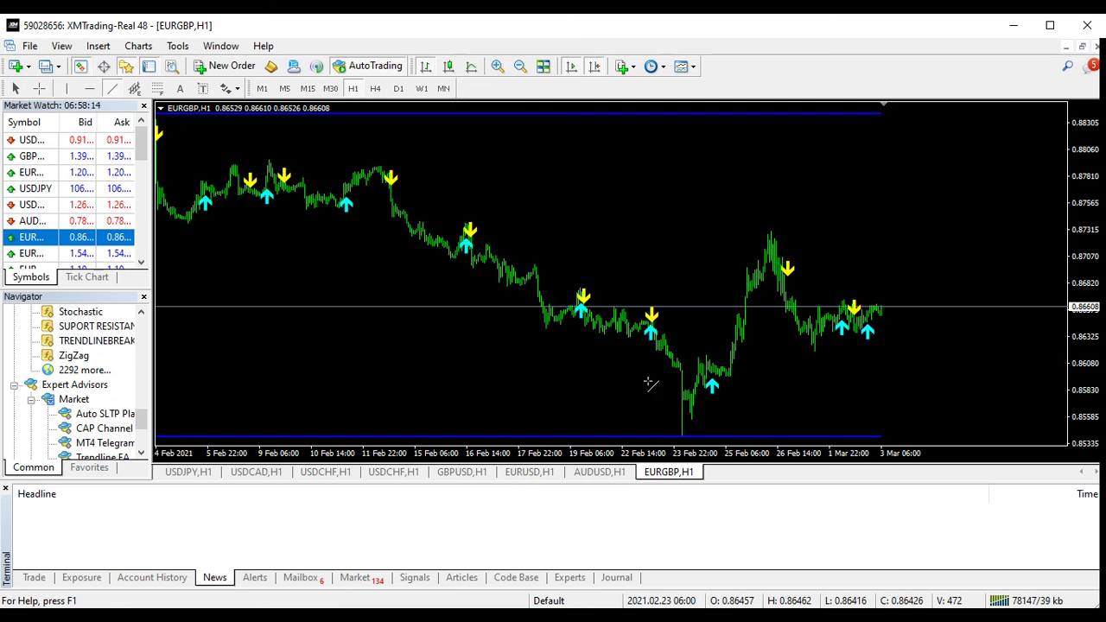
{"action": "left_click_drag", "start_coordinate": [676, 435], "coordinate": [912, 319]}
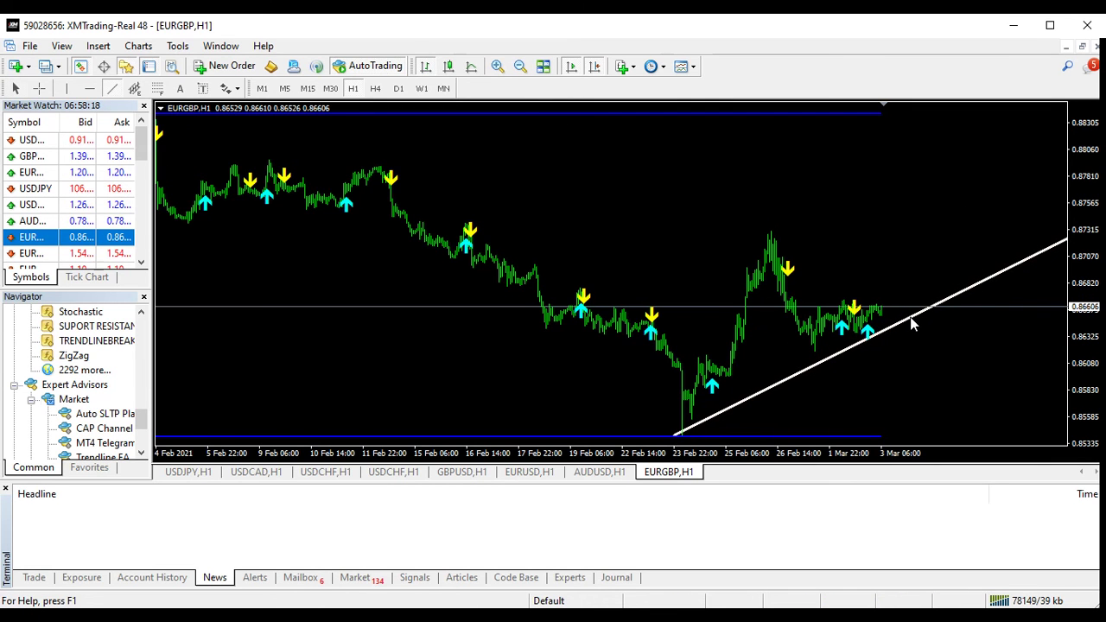